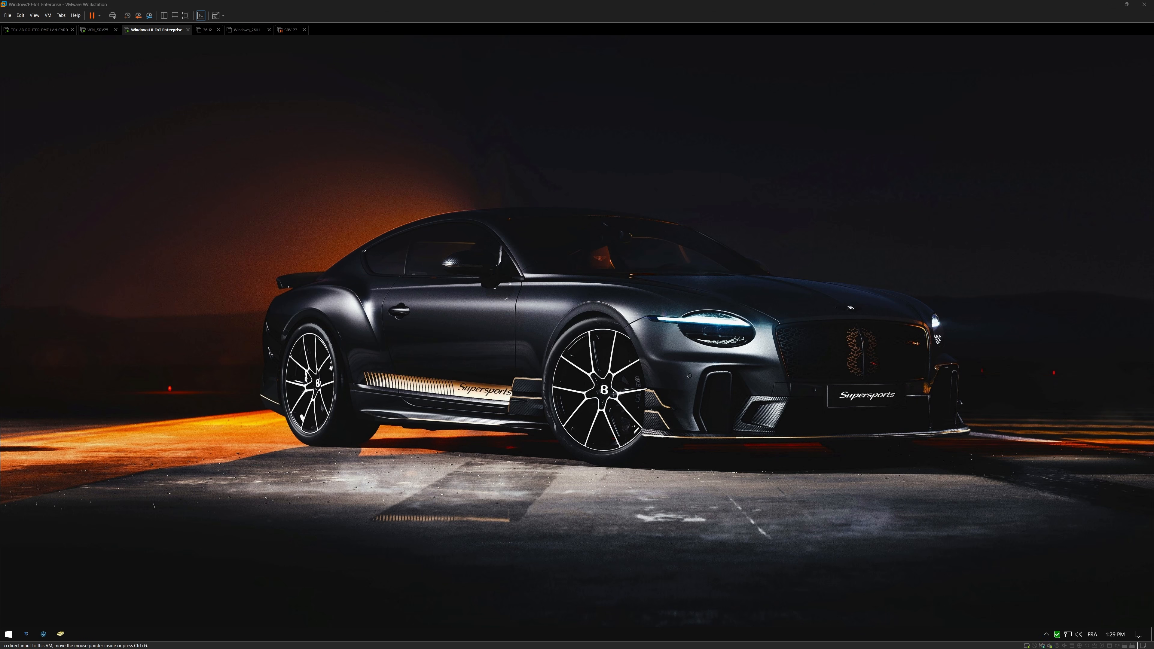
# Launch Active Directory Users and Computers from the Start menu with dsa.msc.
pyautogui.click(8, 634)
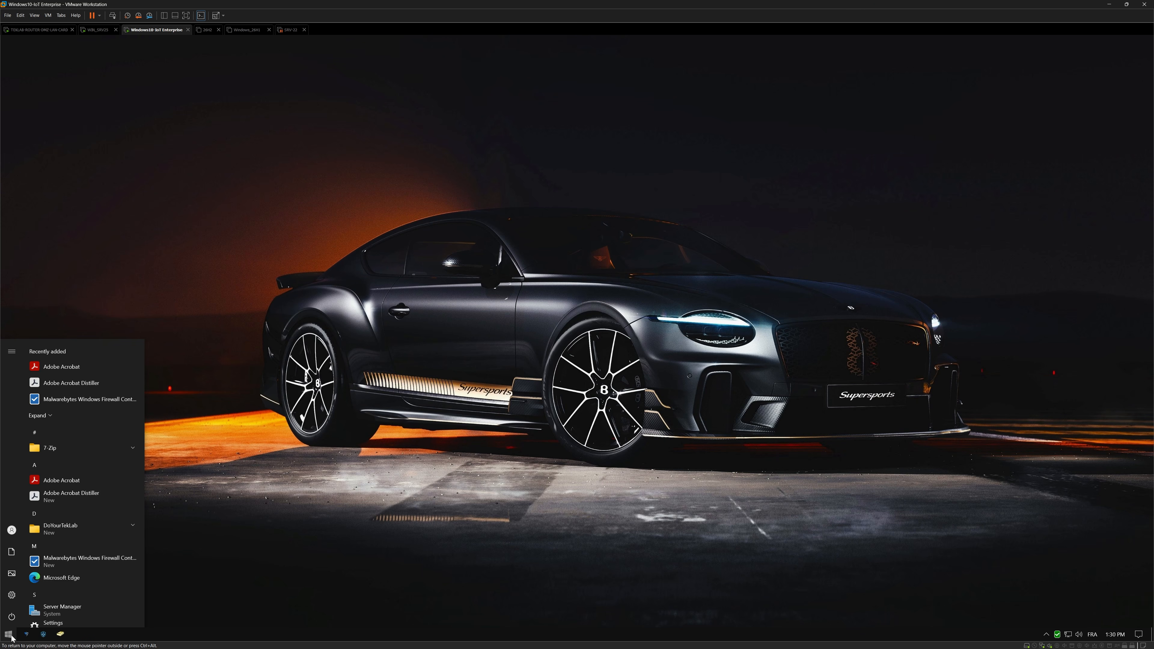
pyautogui.write('dsa.m')
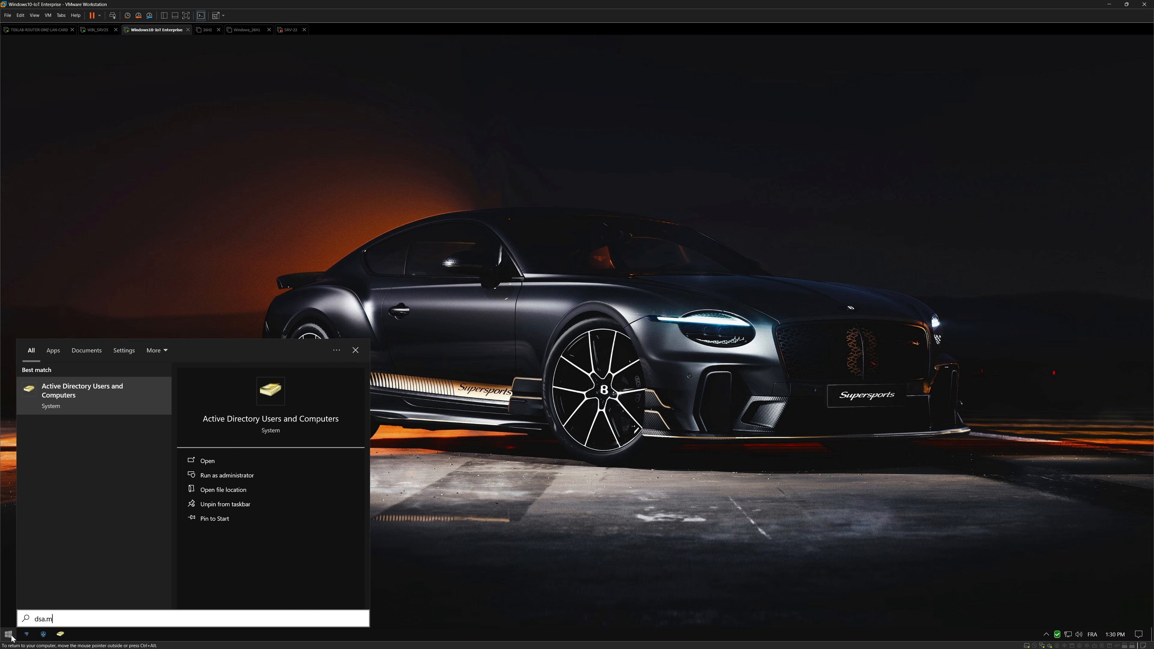
pyautogui.write('sc')
pyautogui.press('Return')
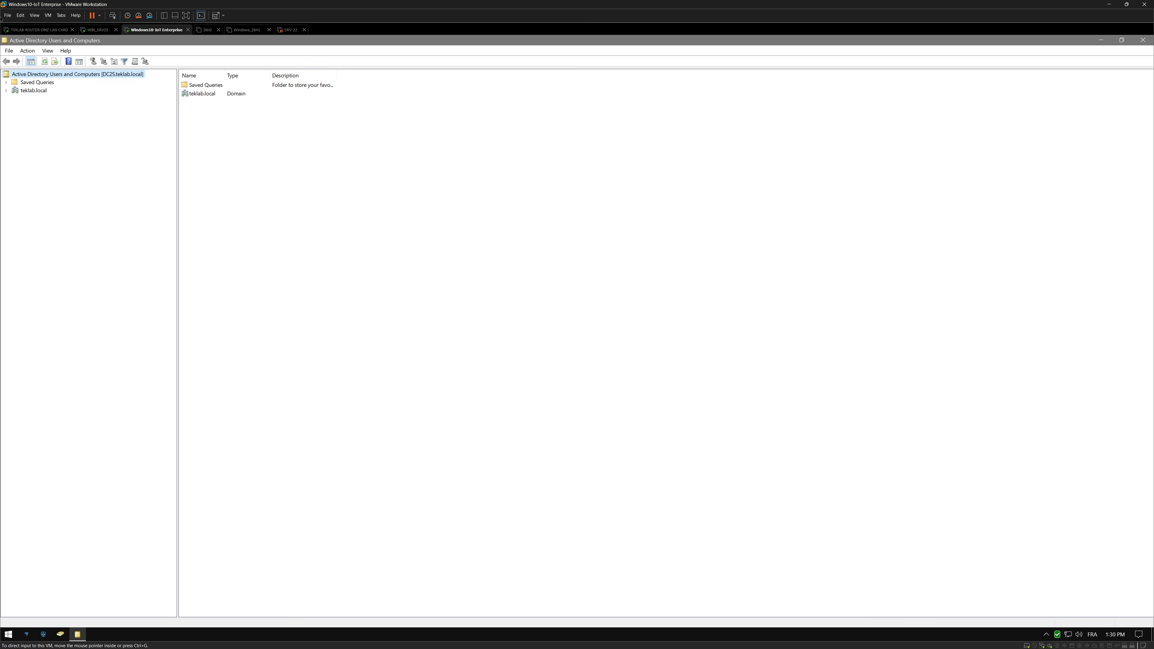
# Expand teklab.local and TEKLAB in the tree and open the IT-SUPPORT OU.
pyautogui.click(6, 91)
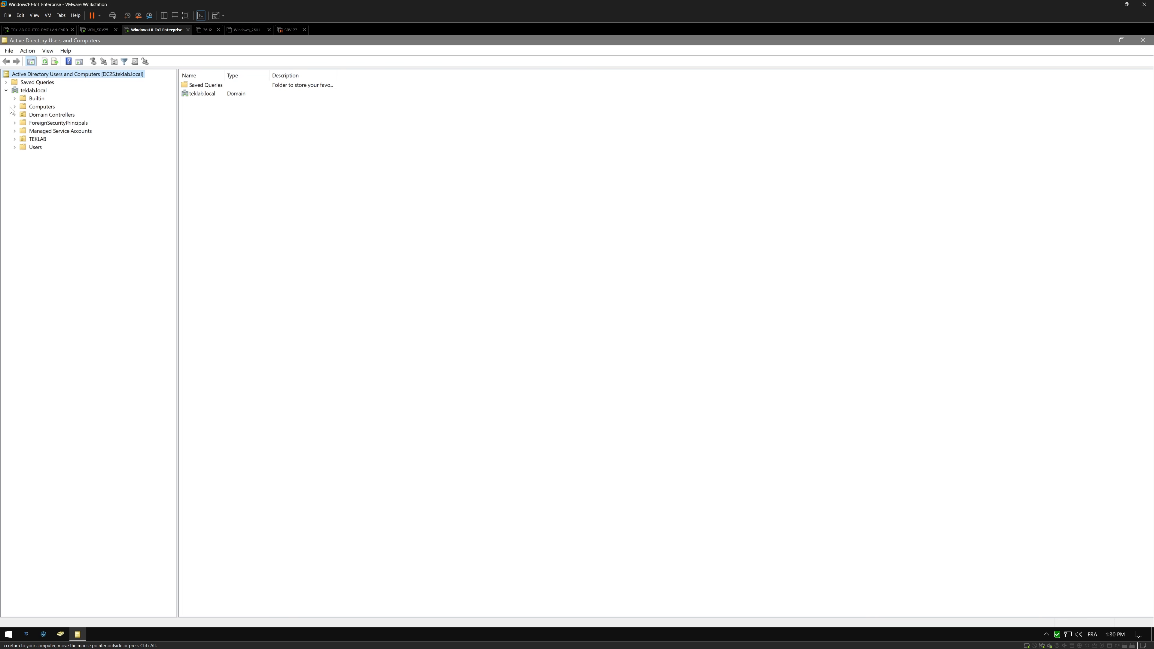
pyautogui.click(36, 141)
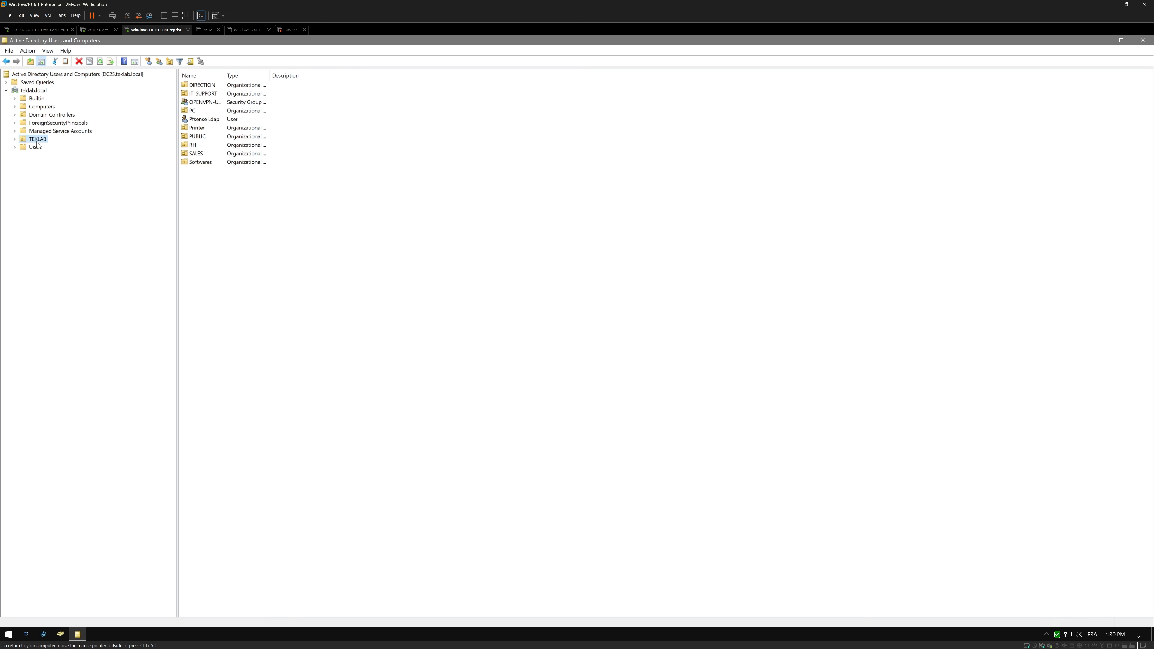
pyautogui.click(15, 140)
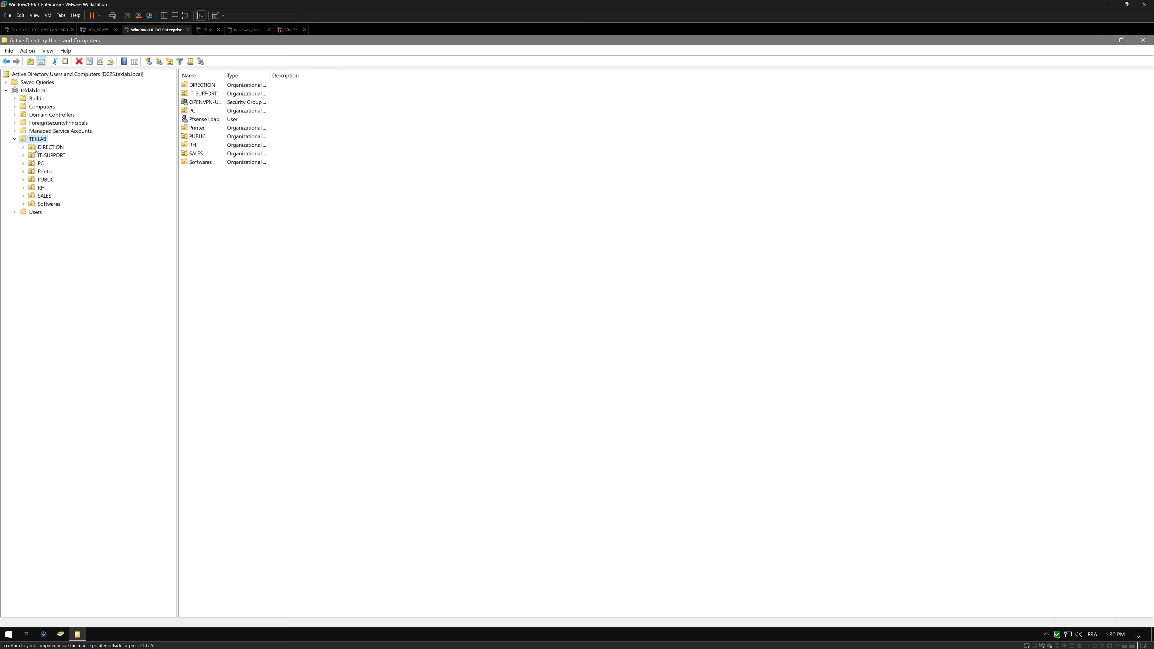
pyautogui.click(47, 156)
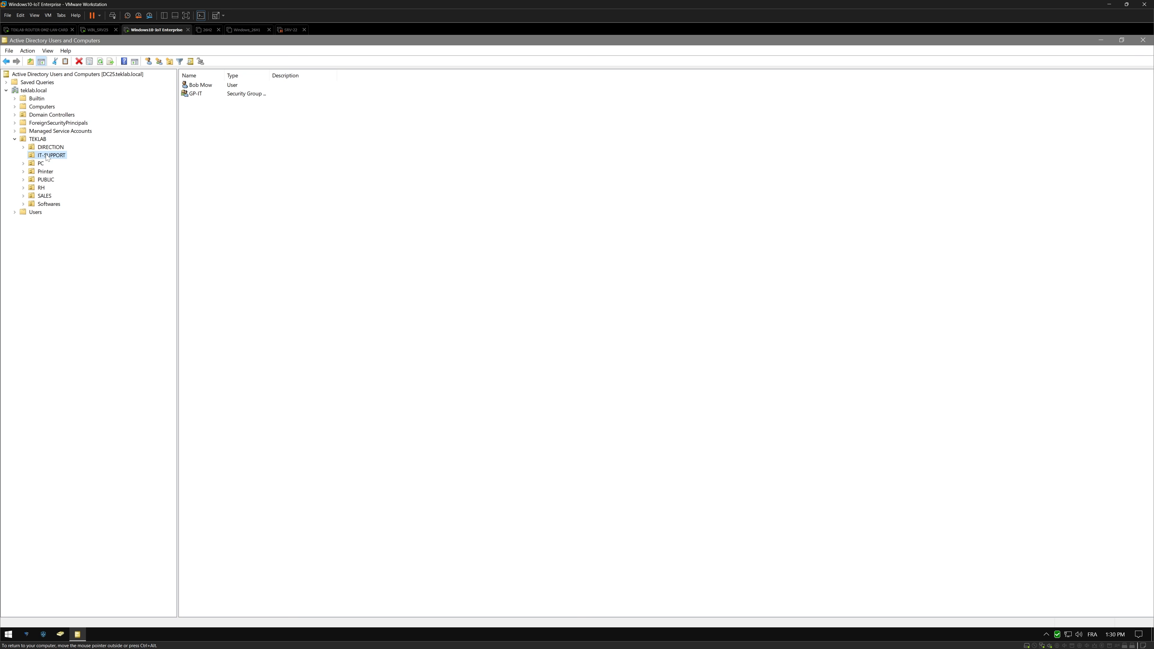
# Create a New Object – User dialog in IT-SUPPORT and move it to the screen centre.
pyautogui.rightClick(47, 157)
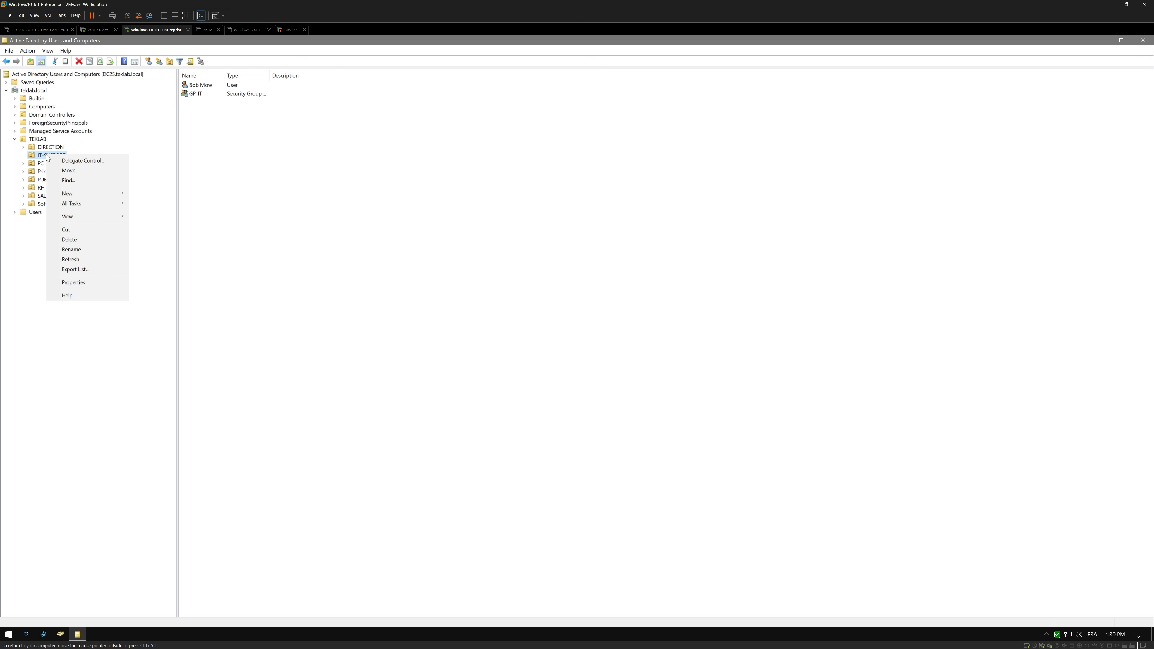
pyautogui.moveTo(88, 192)
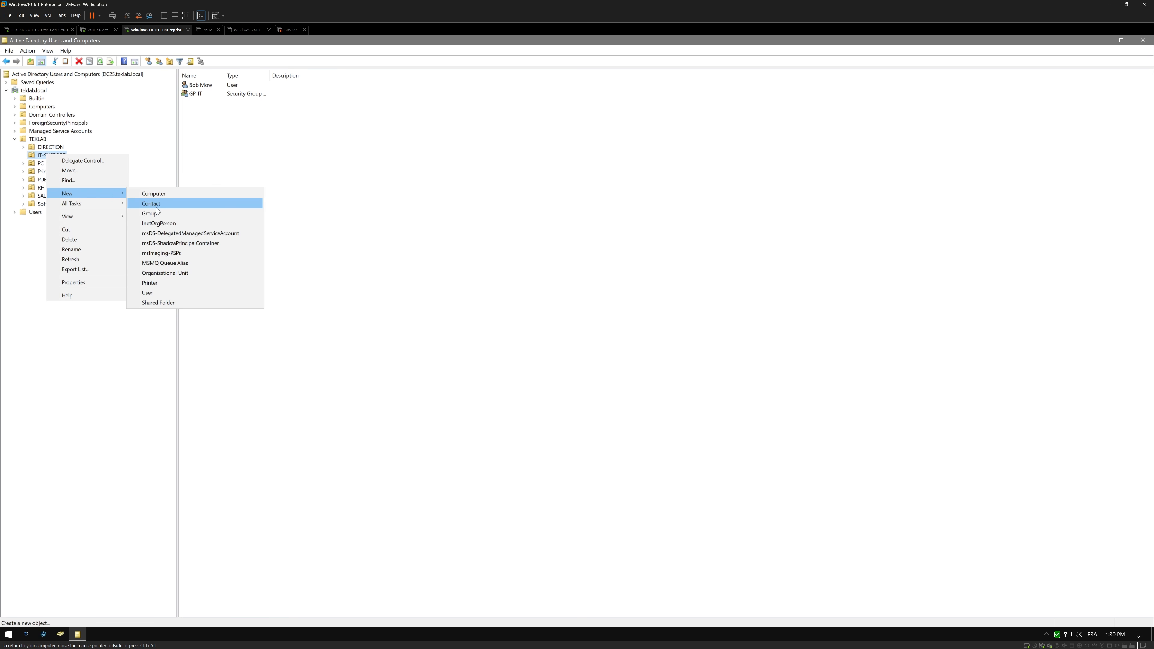
pyautogui.click(154, 294)
pyautogui.moveTo(116, 43); pyautogui.dragTo(585, 360)
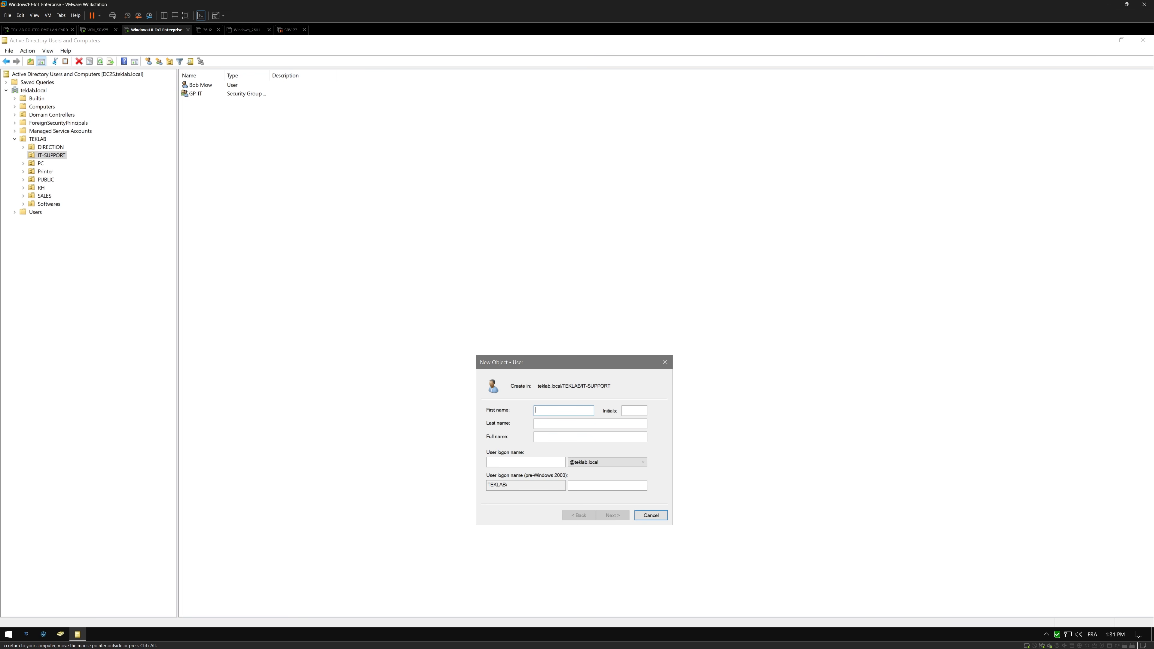
# Enter the new user's first name, last name and logon name, then continue to the password page.
pyautogui.press('Tab')
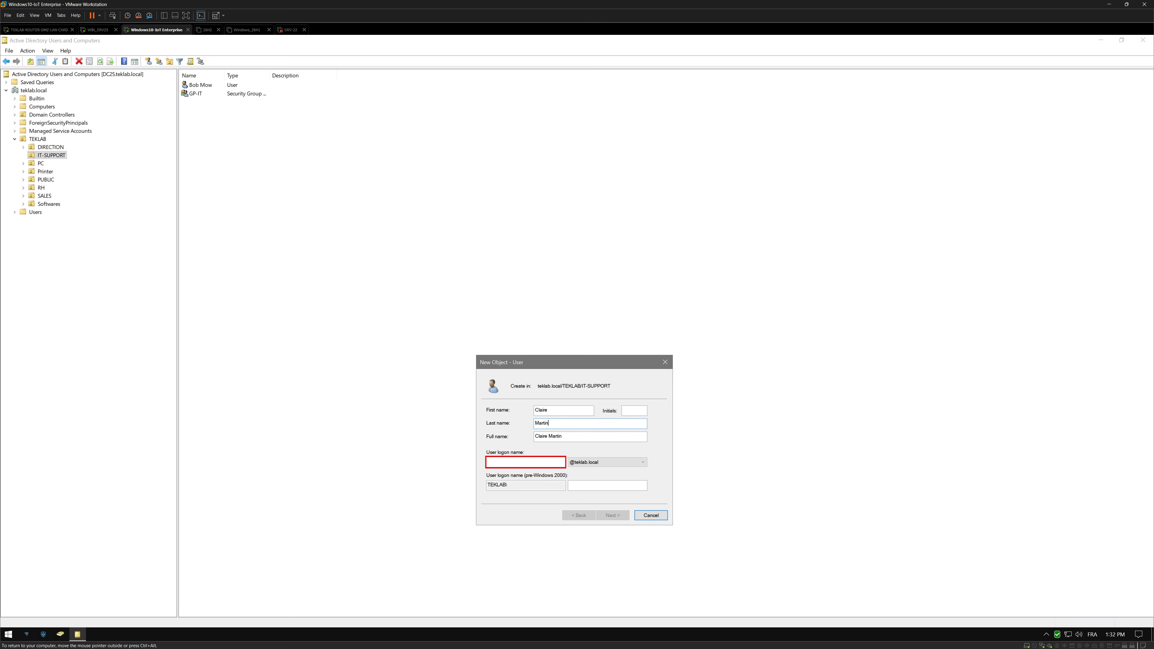
pyautogui.click(510, 462)
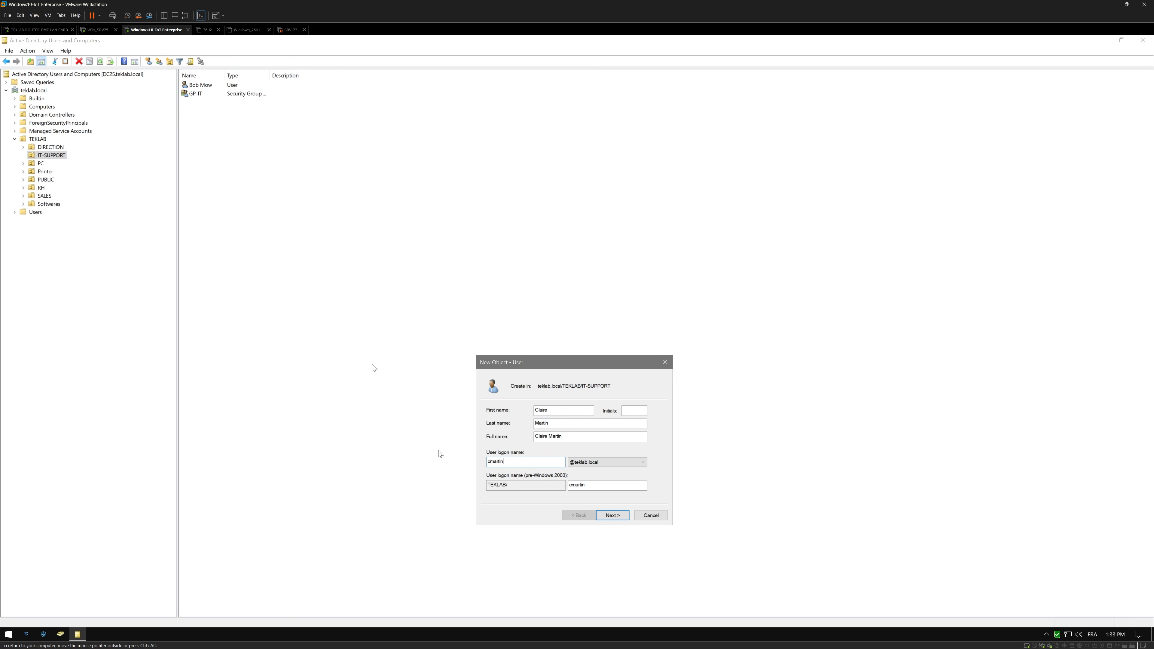
pyautogui.click(616, 517)
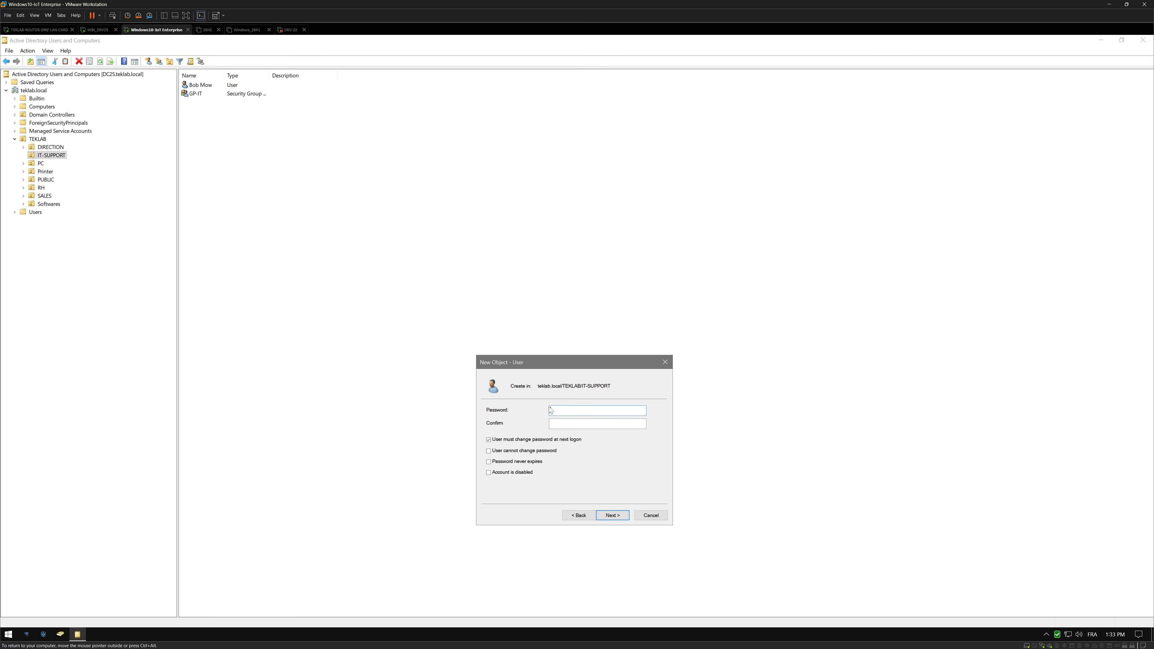
# Enter and confirm the account password with Caps Lock off, then continue to the summary.
pyautogui.write('••••')
pyautogui.press('capslock')
pyautogui.write('••••')
pyautogui.press('Tab')
pyautogui.press('capslock')
pyautogui.write('••••••••')
pyautogui.click(614, 516)
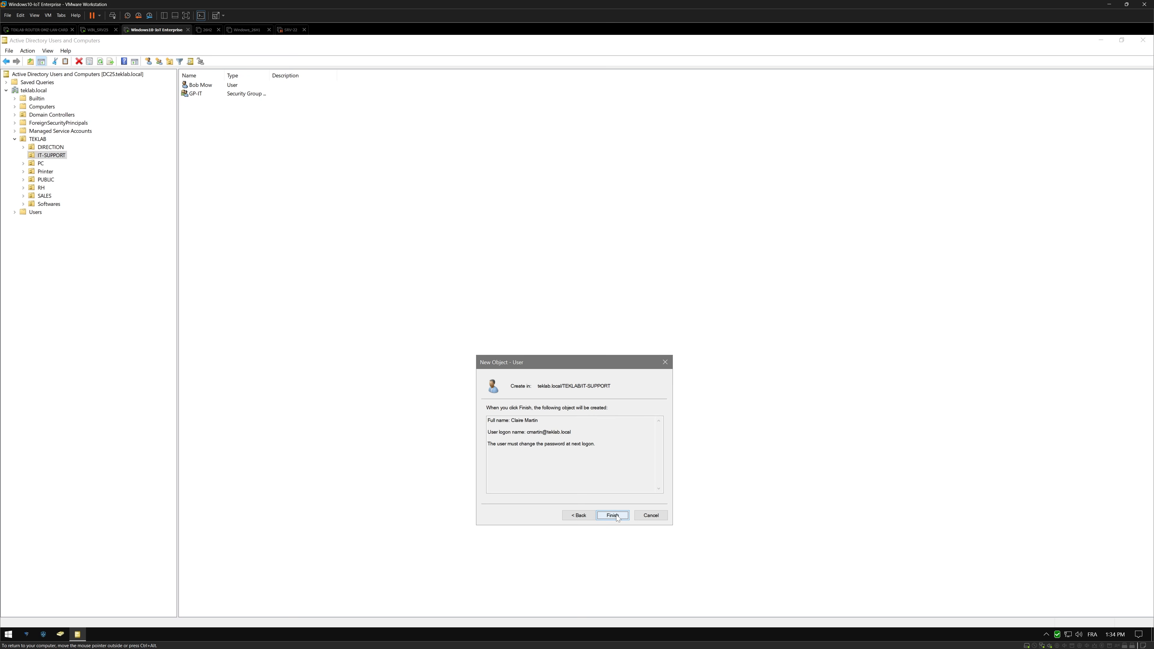
# Finish creating the account, then open the new user's Properties dialog and move it down.
pyautogui.click(614, 516)
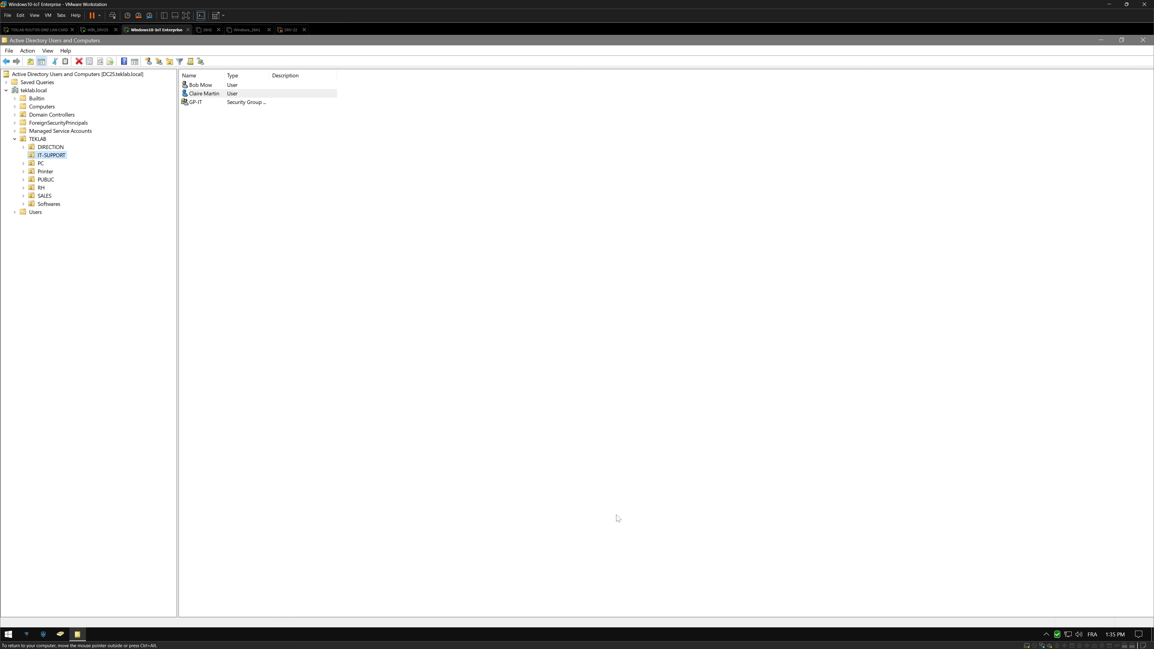
pyautogui.click(205, 95)
pyautogui.rightClick(206, 97)
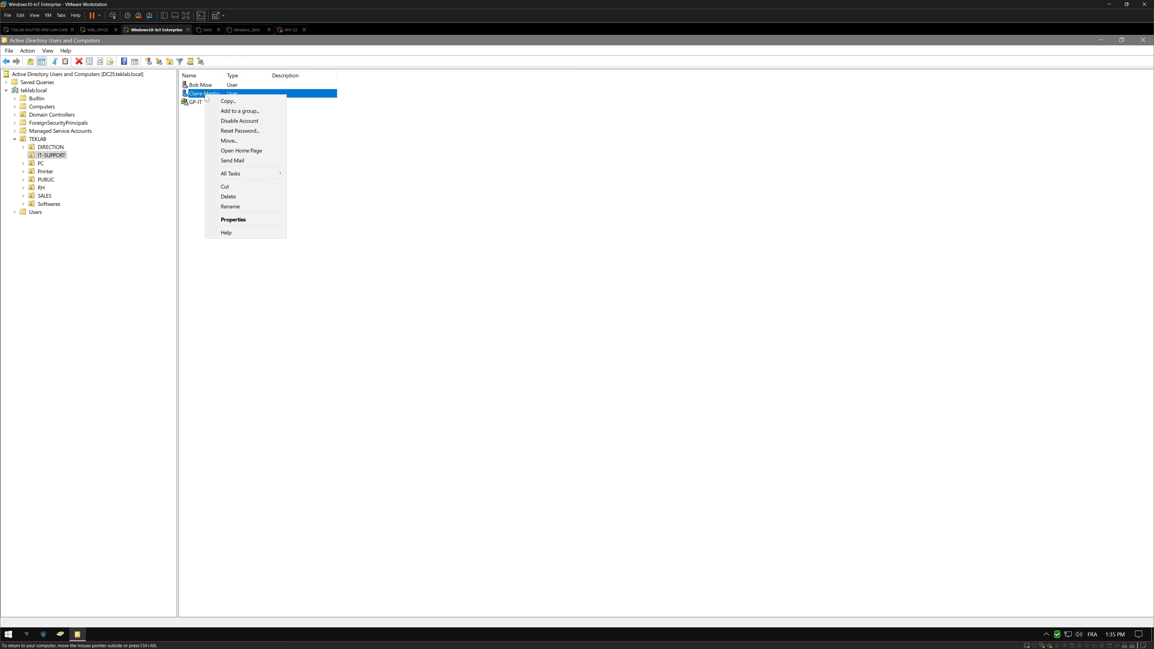
pyautogui.click(254, 220)
pyautogui.moveTo(569, 231); pyautogui.dragTo(604, 315)
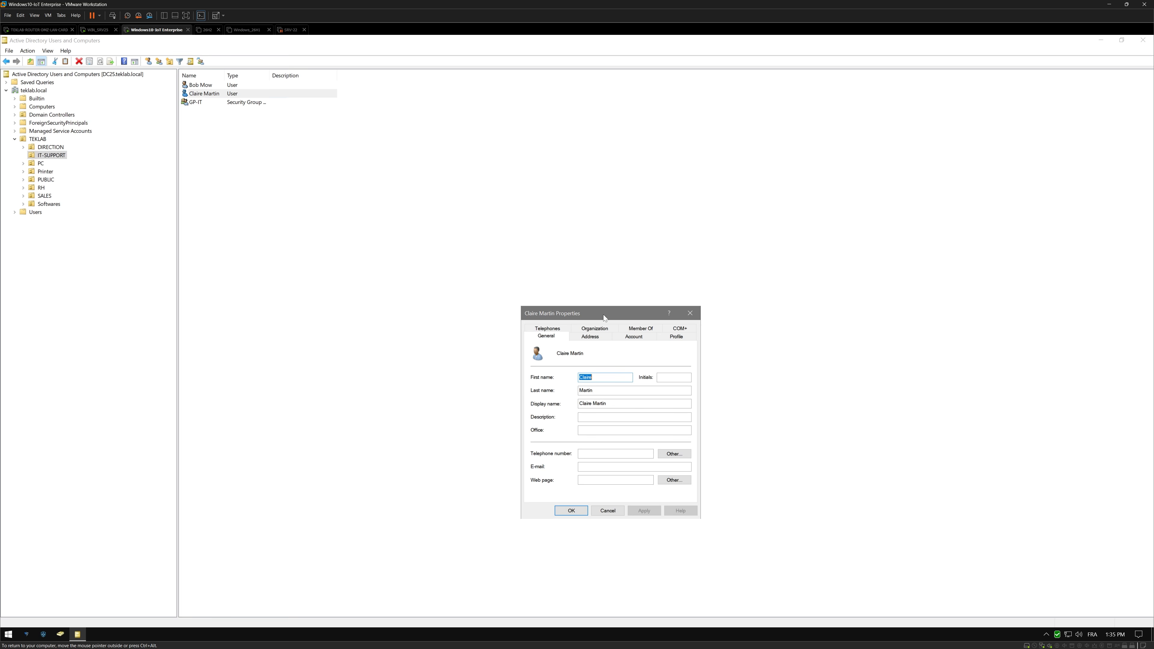
# Look at the Organization tab, then the Member Of tab listing only Domain Users.
pyautogui.click(602, 329)
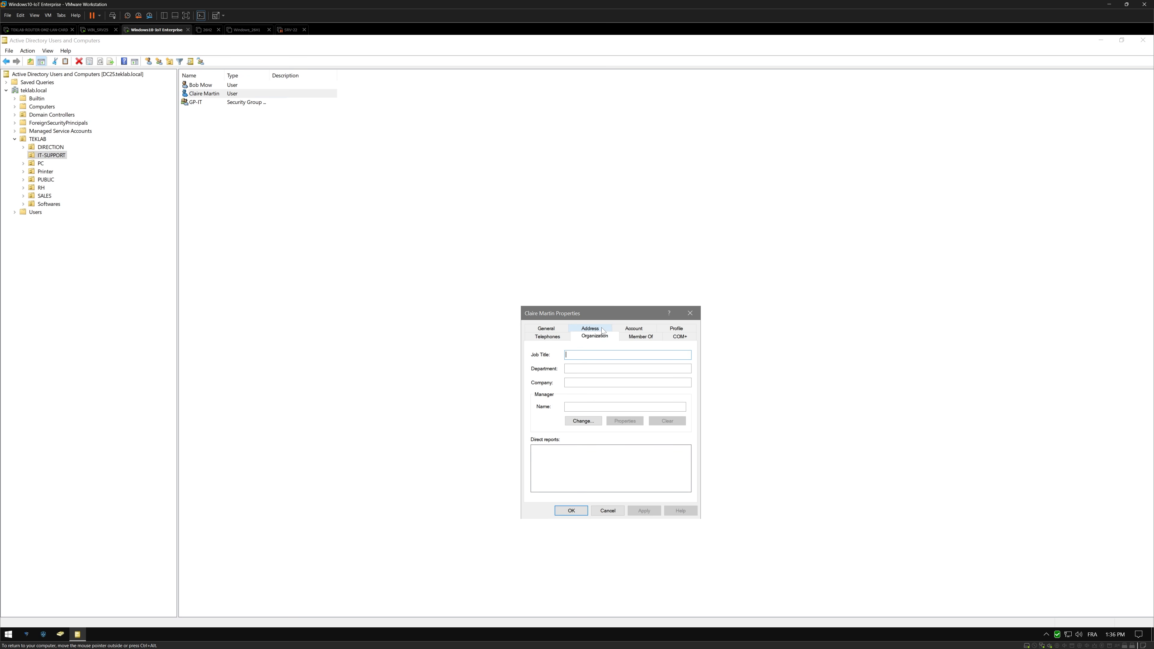
pyautogui.click(645, 338)
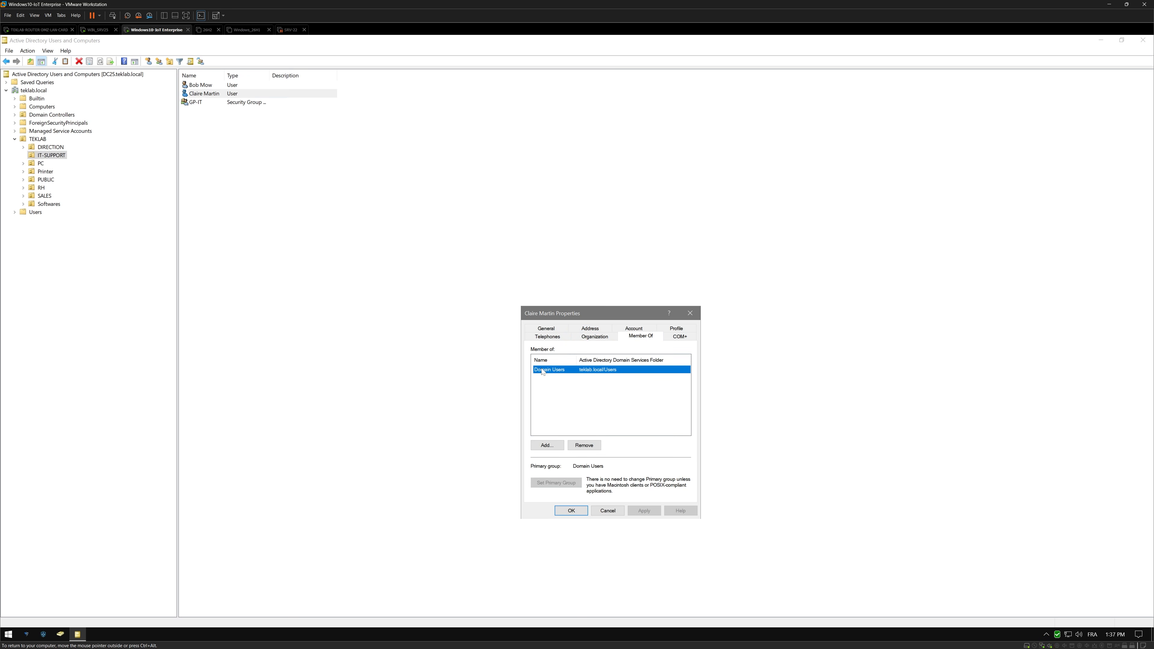